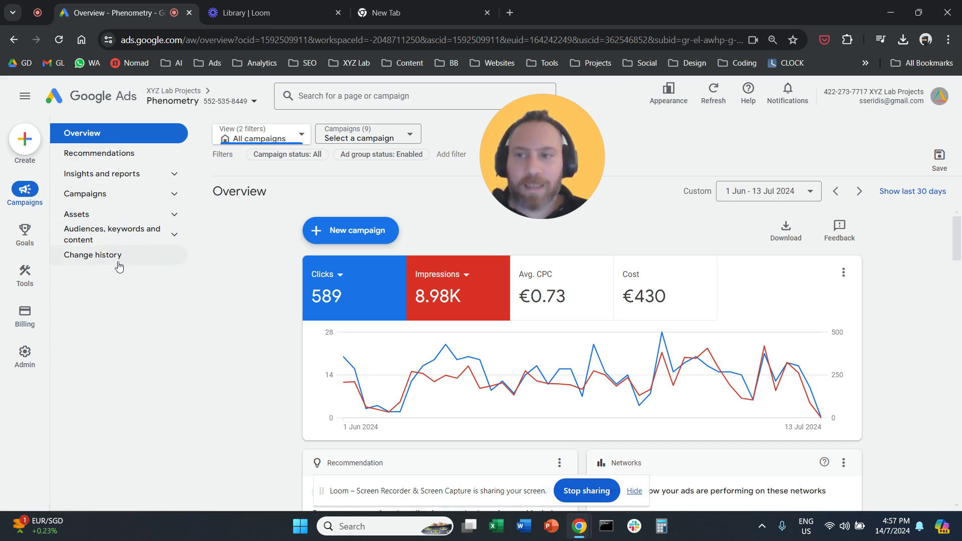
- Open the Audiences page under 'Audiences, keywords and content' and start editing audience segments
click(151, 239)
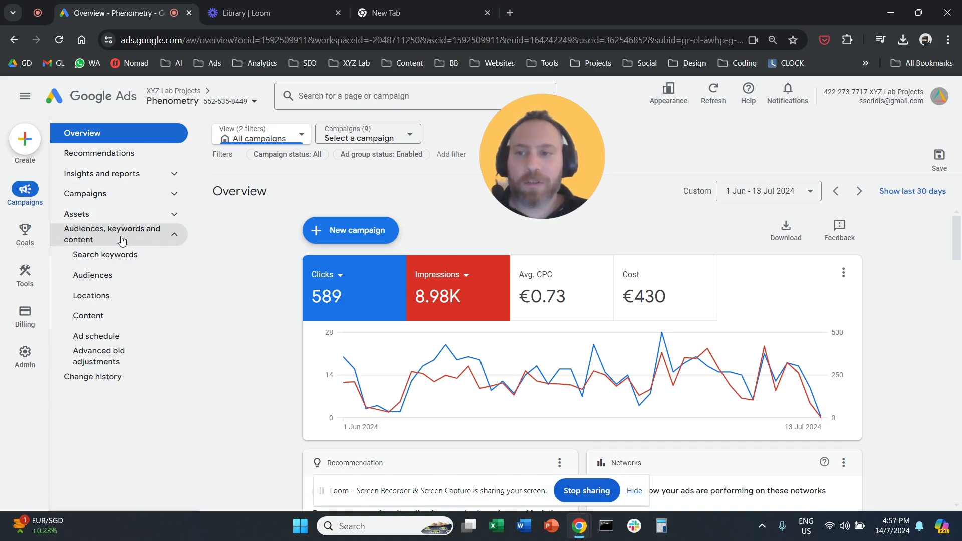
click(117, 283)
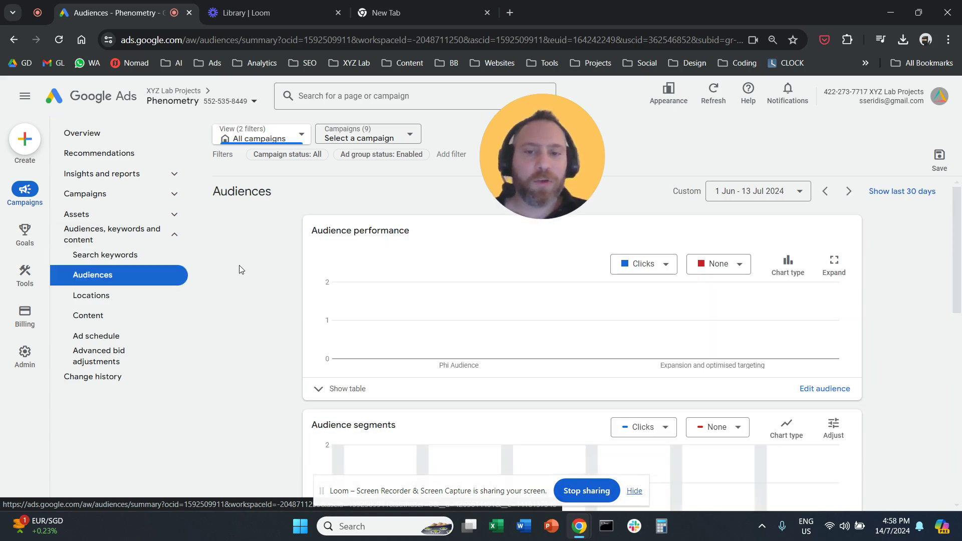
scroll(240, 269, down, 2)
scroll(240, 269, down, 1)
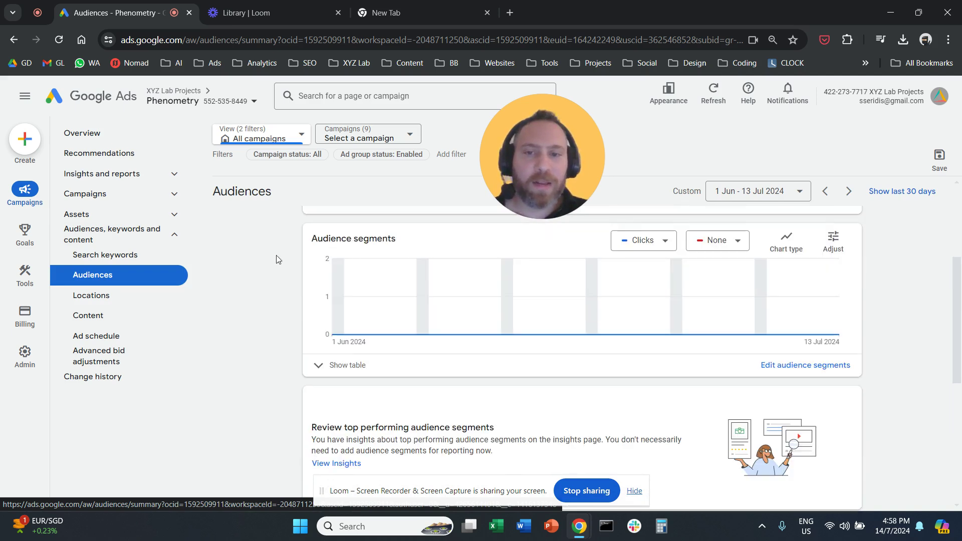
click(812, 373)
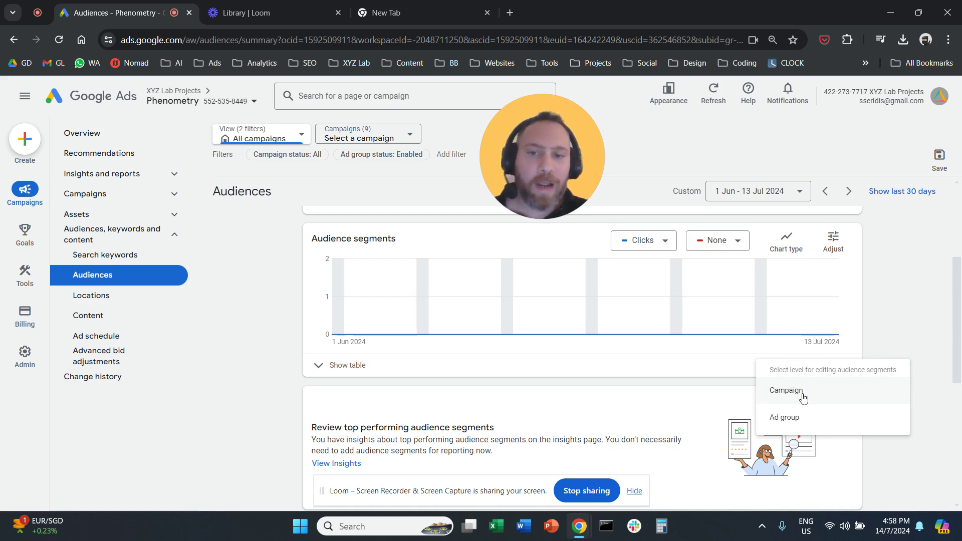
- Edit segments at campaign level for the '3D Design Tools (Generic)' campaign
click(803, 399)
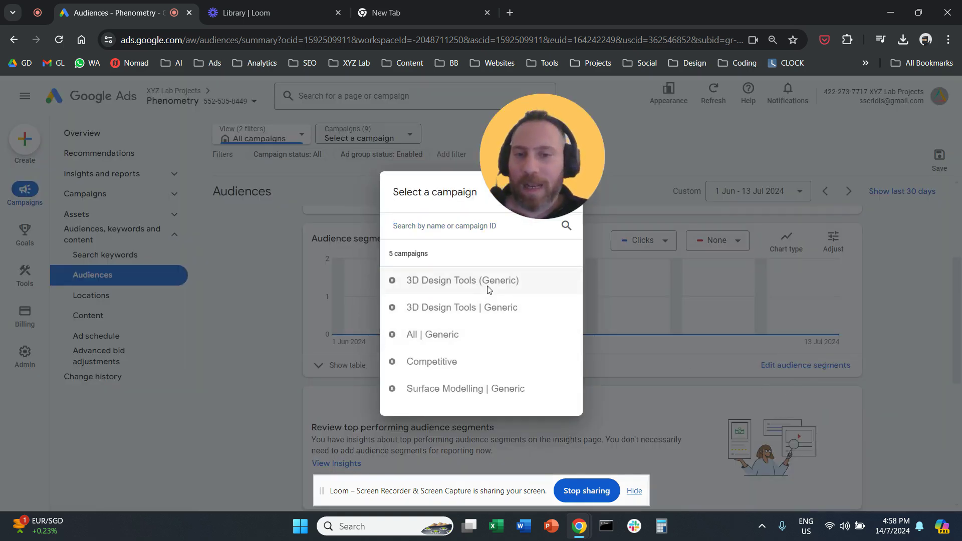
click(487, 291)
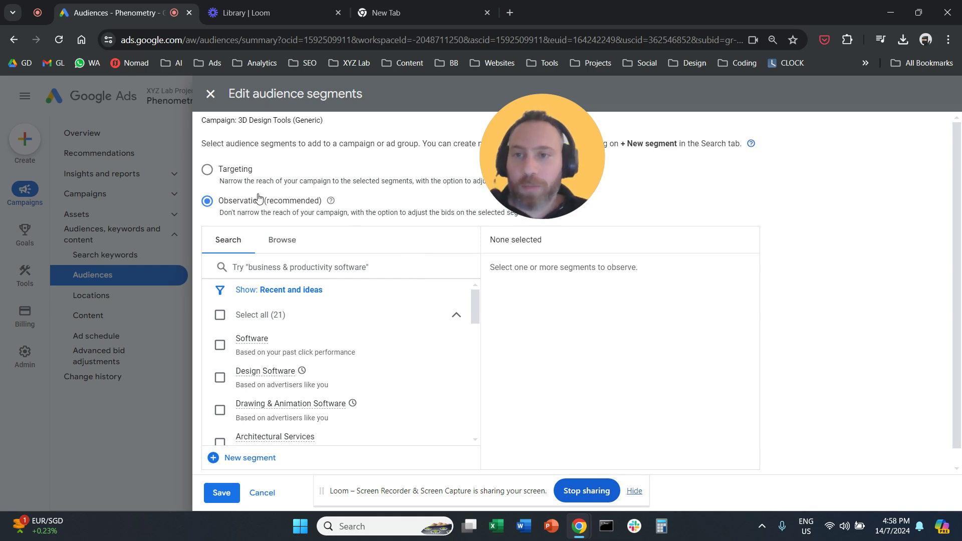
- Toggle the segment setting between Targeting and Observation, ending on Targeting
click(208, 171)
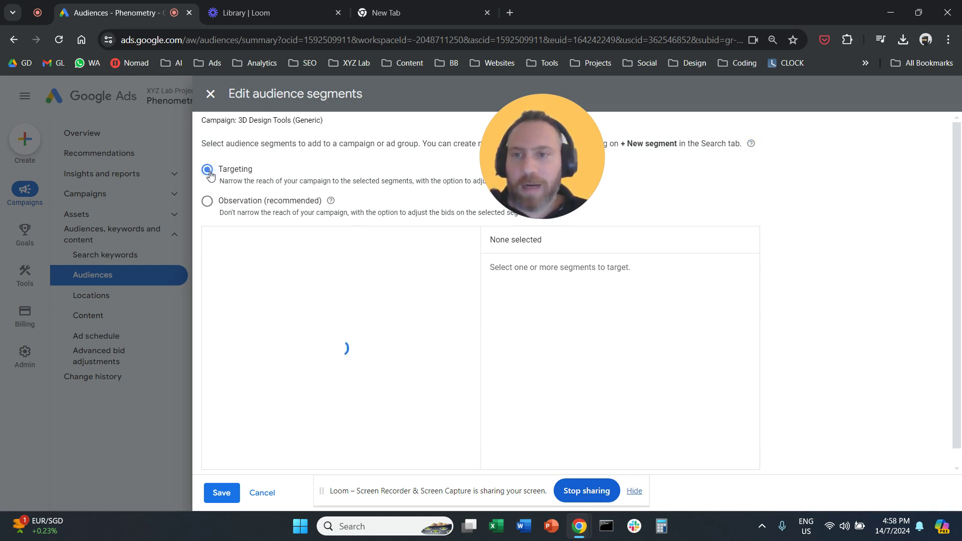
click(209, 204)
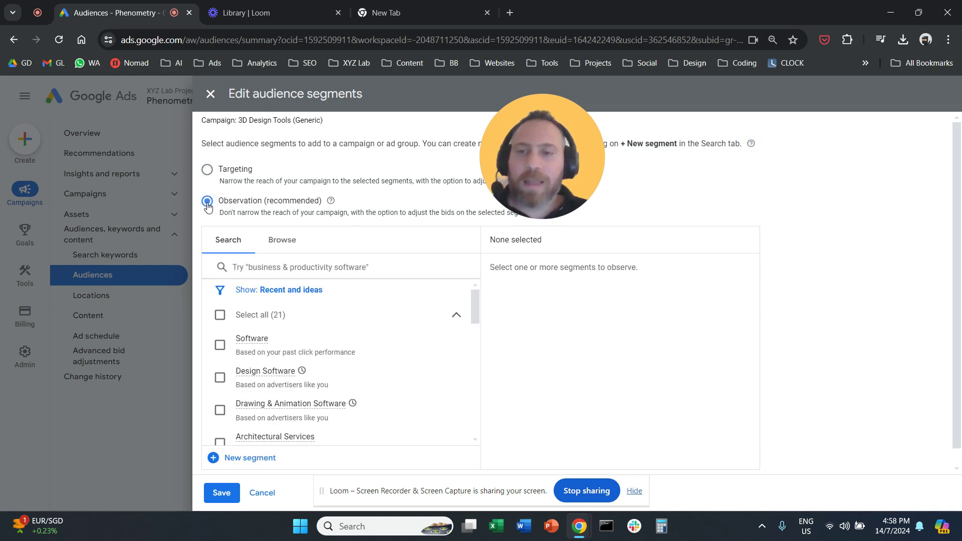
click(208, 171)
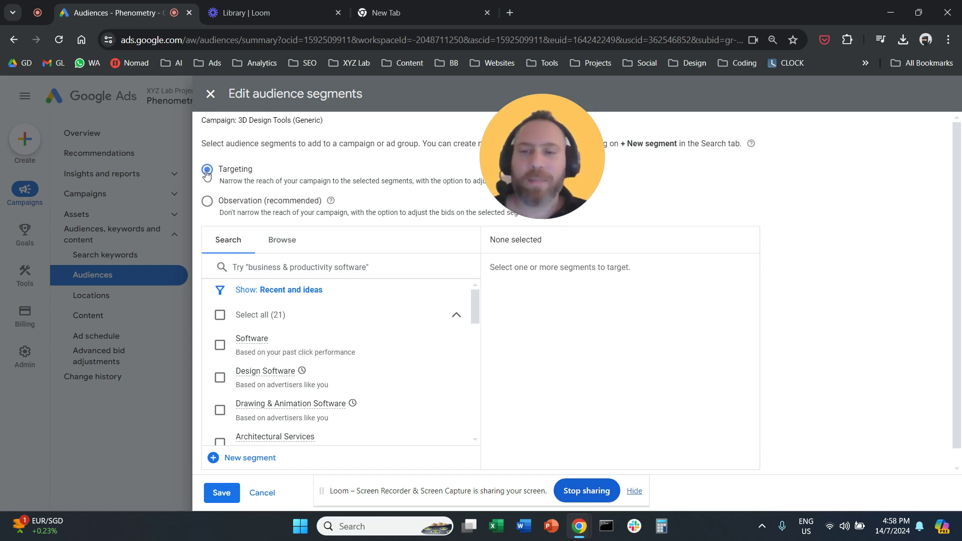
- Add the Banking & Finance and Beauty & Wellness affinity segments from interests and habits
click(309, 244)
click(410, 311)
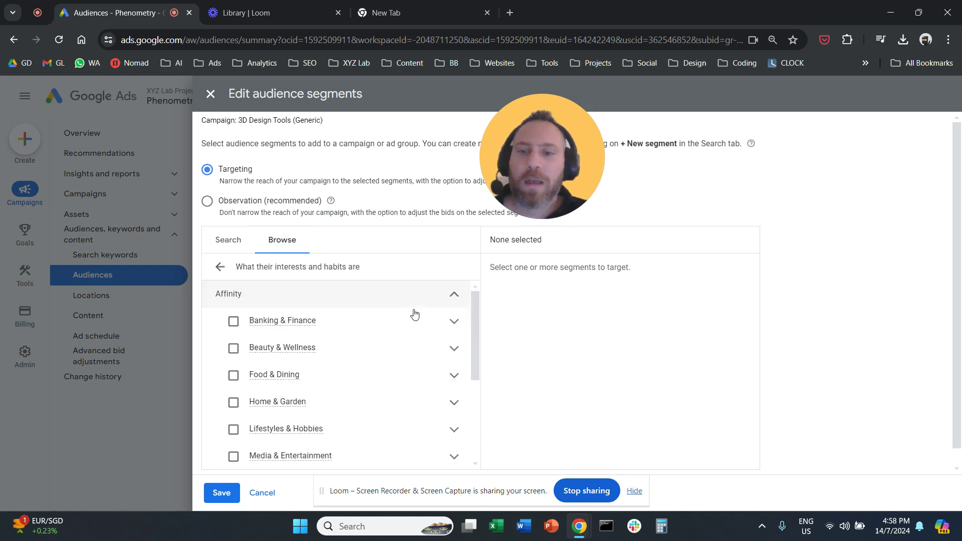
click(235, 322)
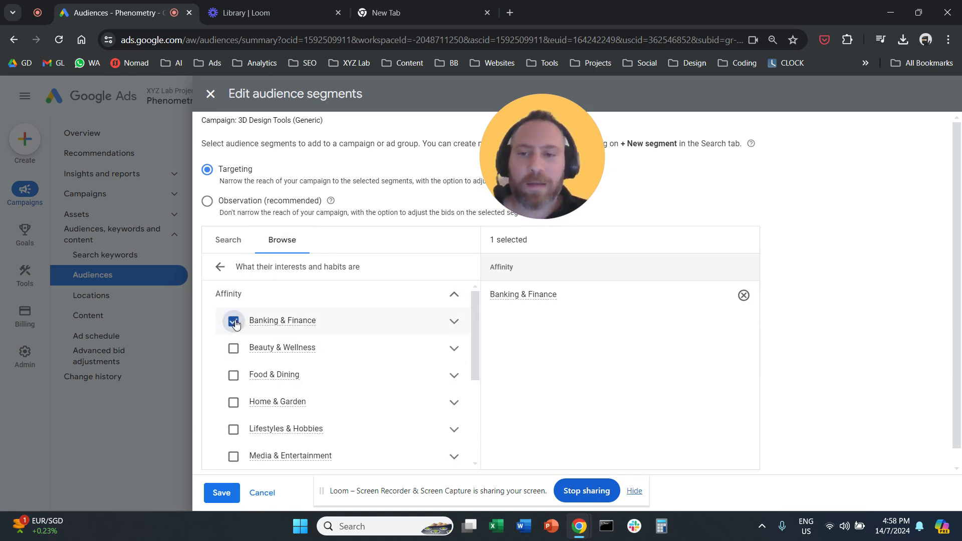
click(234, 351)
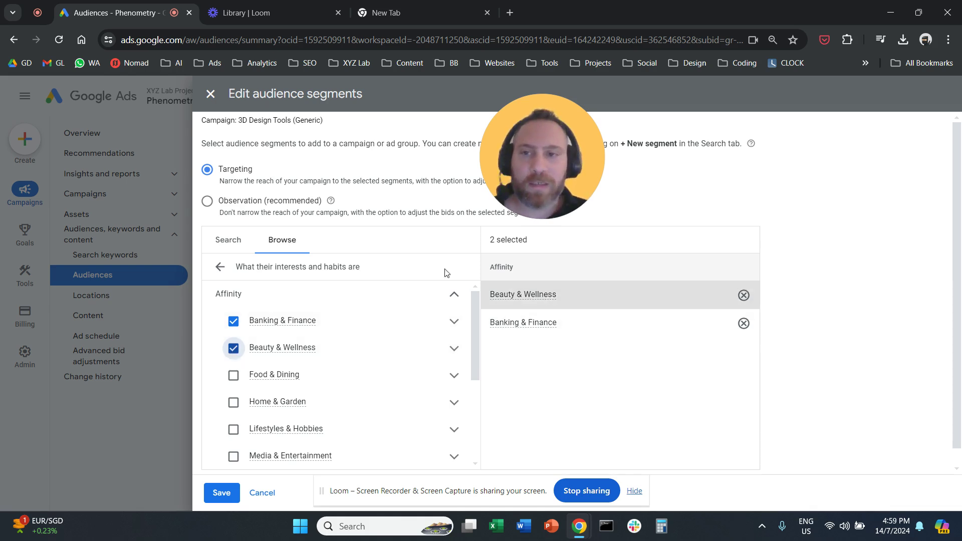
drag(253, 171, 215, 174)
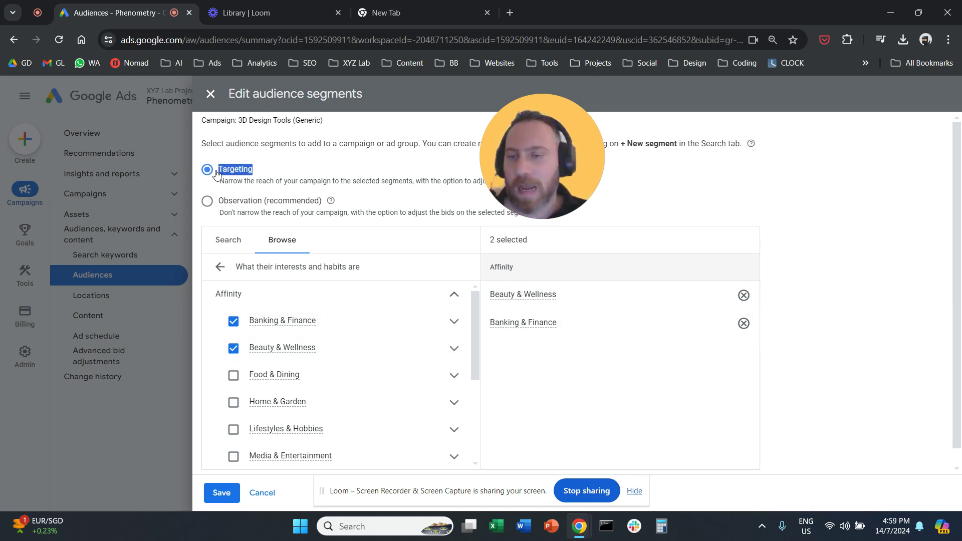
- Switch to Observation, add Food & Dining, then close the editor and discard the changes
click(207, 202)
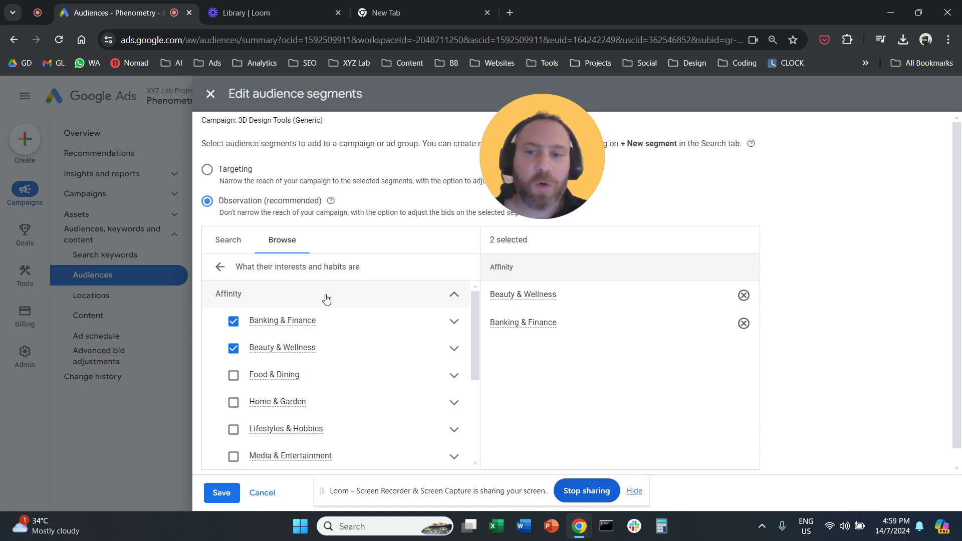
click(240, 380)
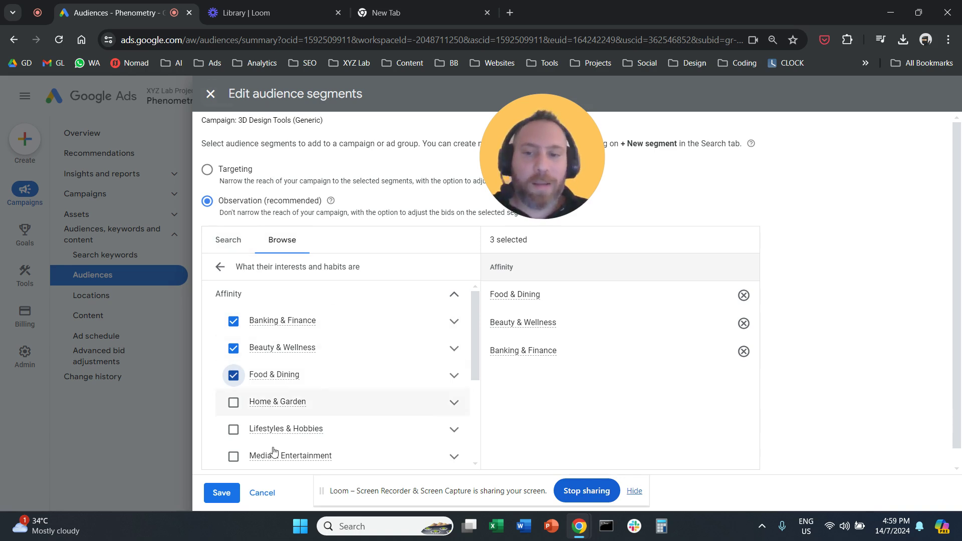
click(211, 94)
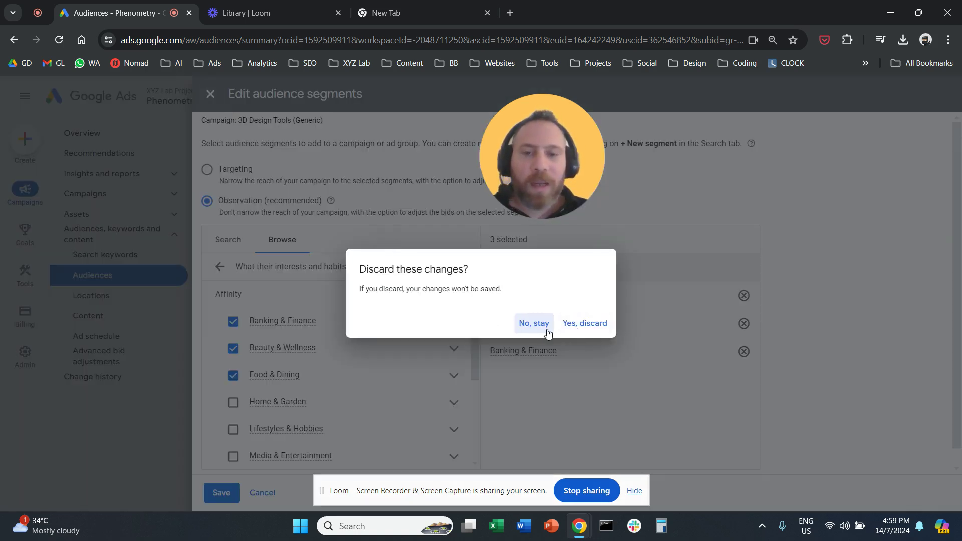
click(575, 325)
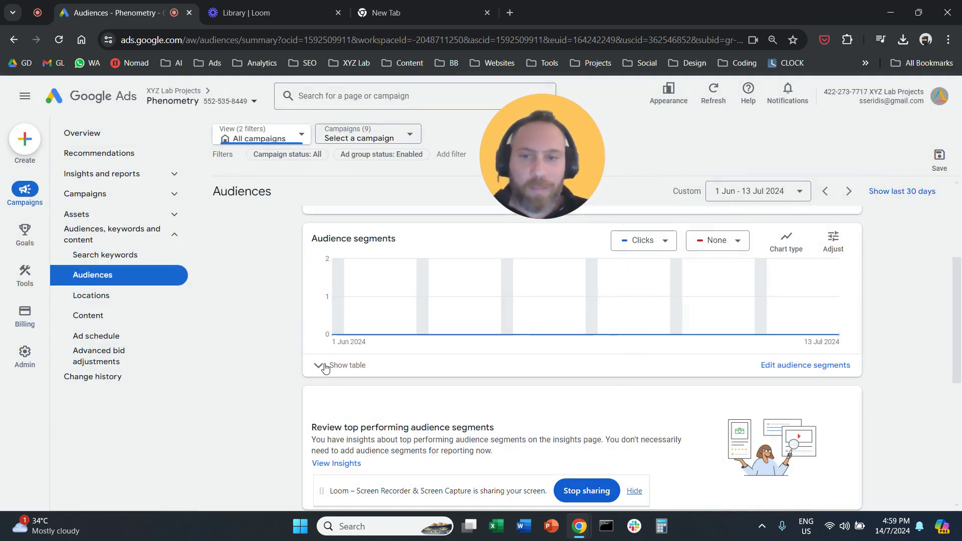
click(317, 366)
scroll(354, 369, down, 1)
scroll(361, 376, down, 1)
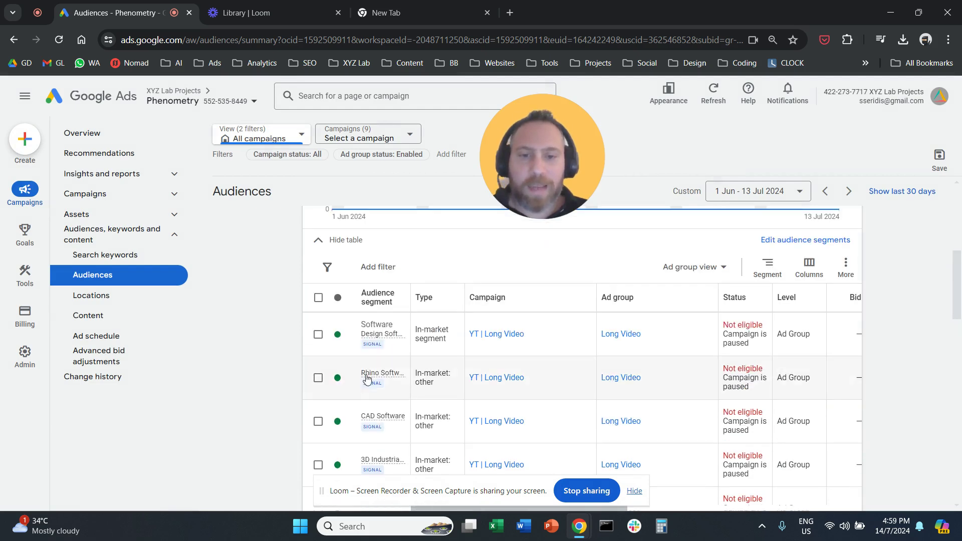
scroll(521, 365, down, 2)
scroll(461, 436, down, 2)
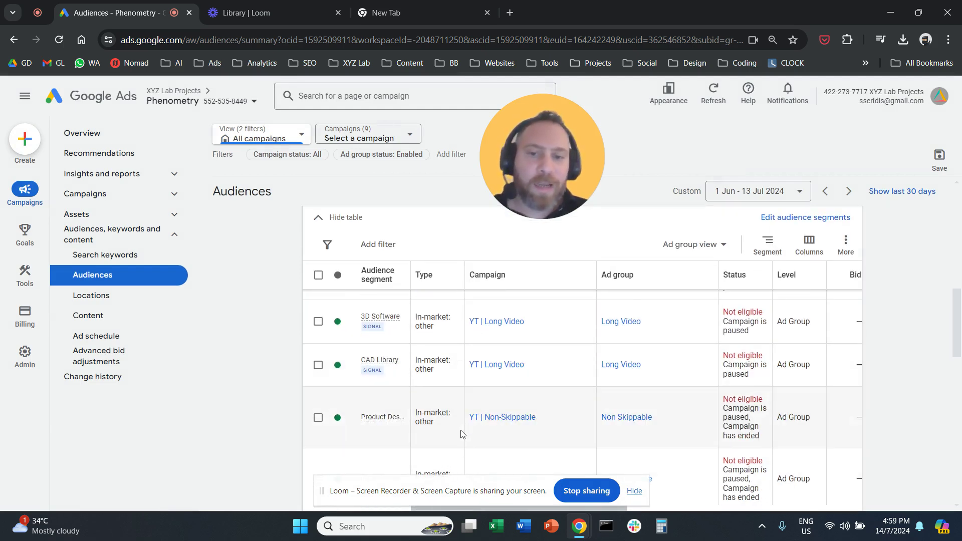
scroll(461, 435, down, 2)
scroll(462, 432, down, 1)
scroll(462, 430, up, 1)
scroll(473, 439, down, 2)
scroll(492, 376, down, 2)
drag(494, 362, 720, 360)
scroll(720, 360, up, 2)
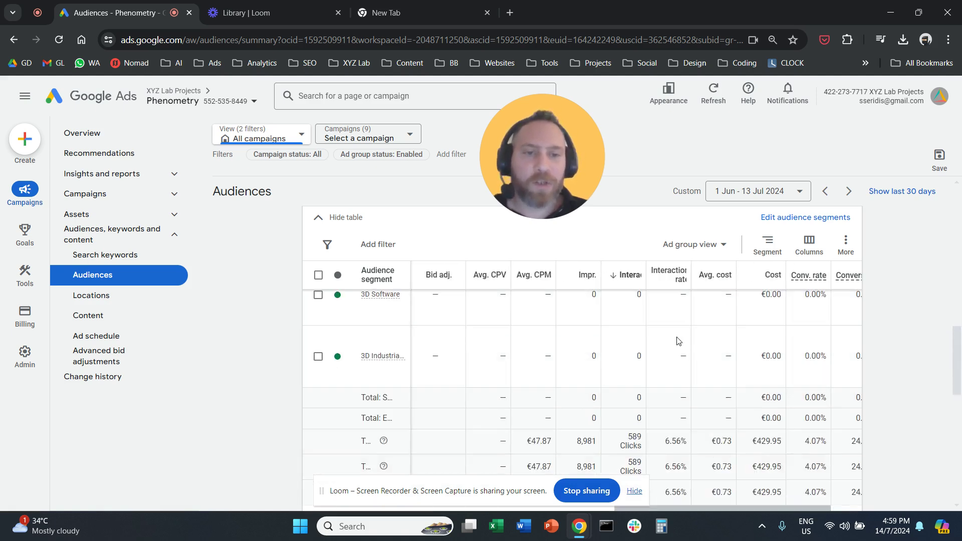
scroll(677, 344, up, 2)
scroll(662, 371, up, 2)
scroll(672, 393, down, 2)
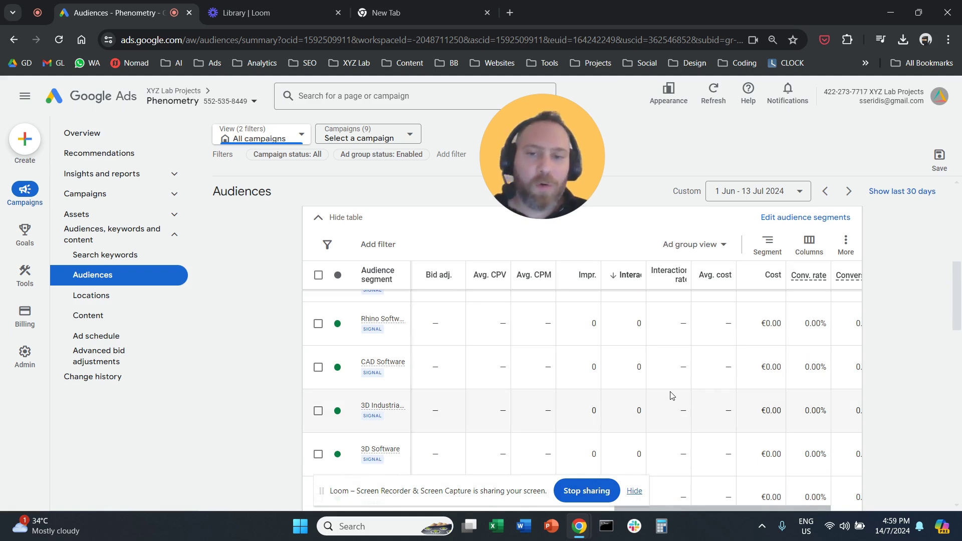
scroll(728, 443, down, 1)
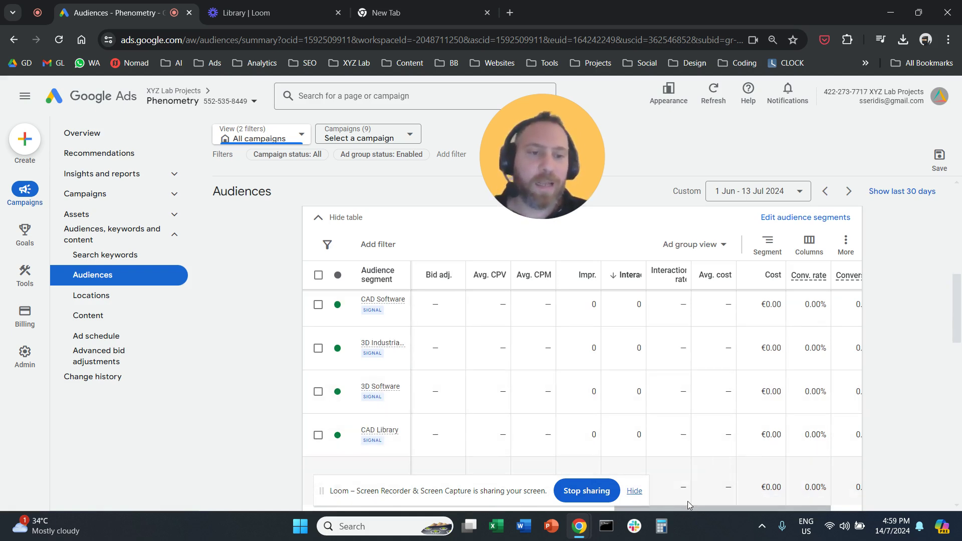
drag(695, 507, 772, 502)
scroll(663, 371, down, 1)
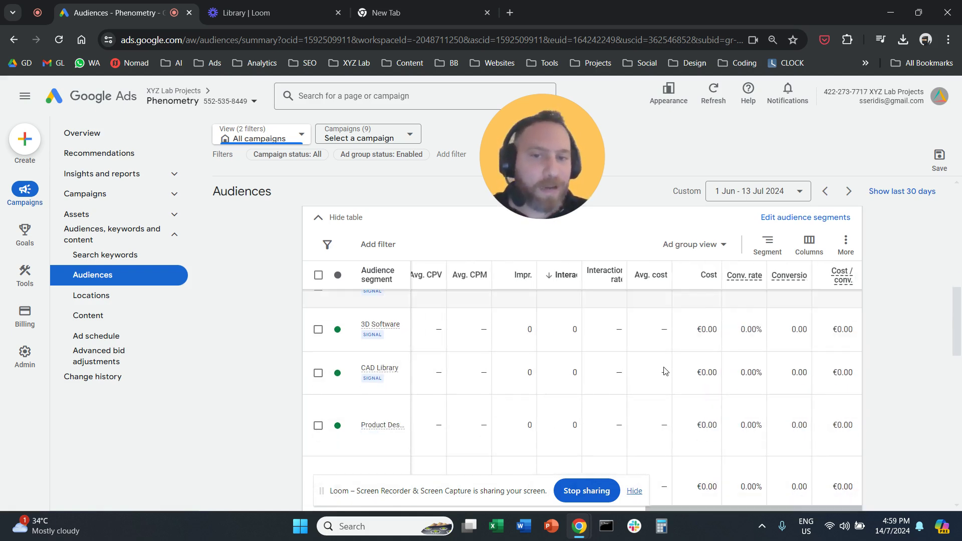
scroll(663, 371, up, 2)
scroll(669, 365, up, 2)
scroll(715, 380, up, 1)
scroll(711, 382, down, 1)
scroll(711, 382, down, 1)
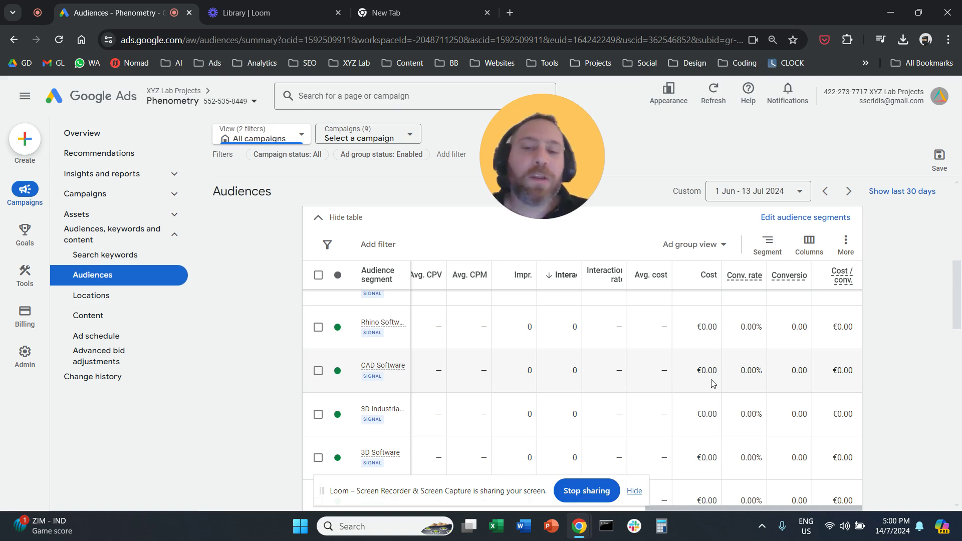
scroll(902, 293, down, 1)
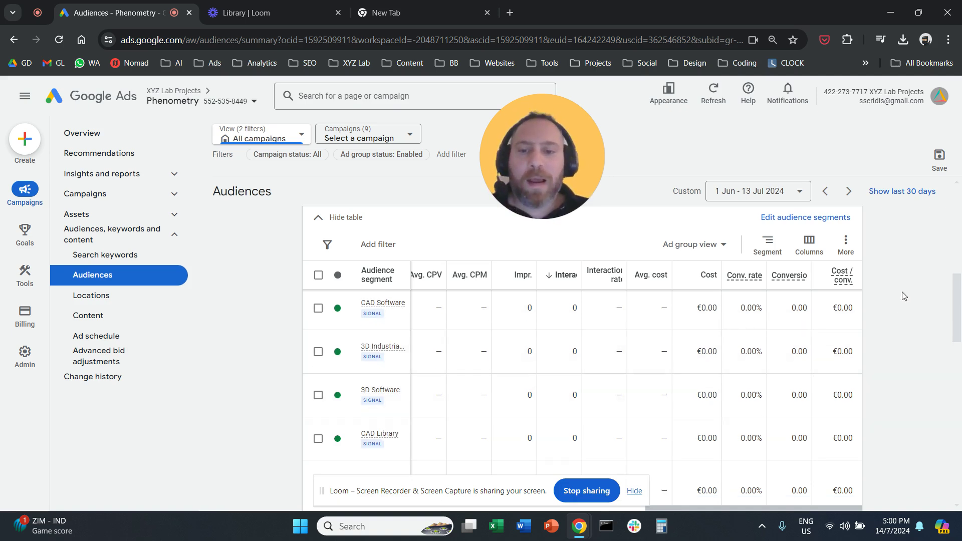
scroll(902, 292, down, 1)
scroll(903, 292, up, 1)
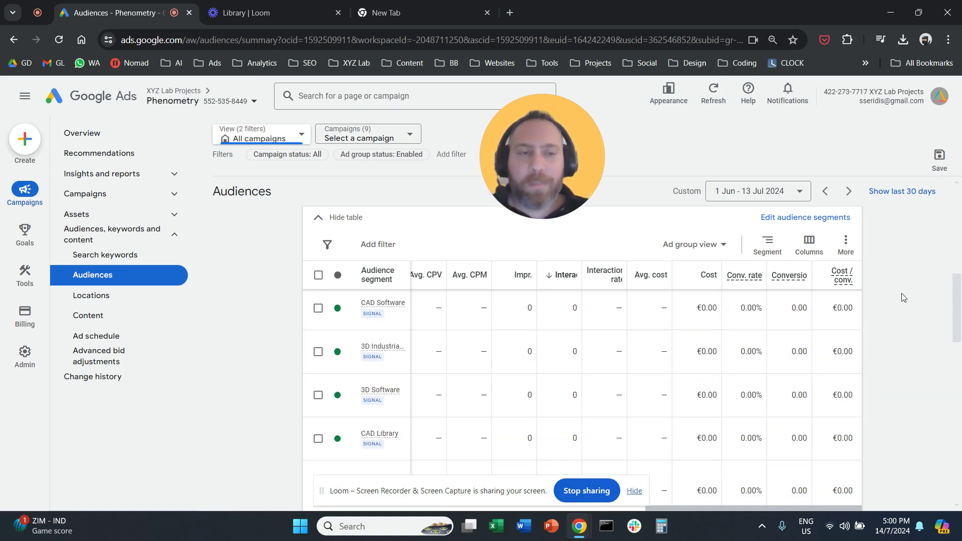
- Reopen and close the 3D Design Tools (Generic) segment editor, then hide the segments table
click(842, 217)
click(804, 241)
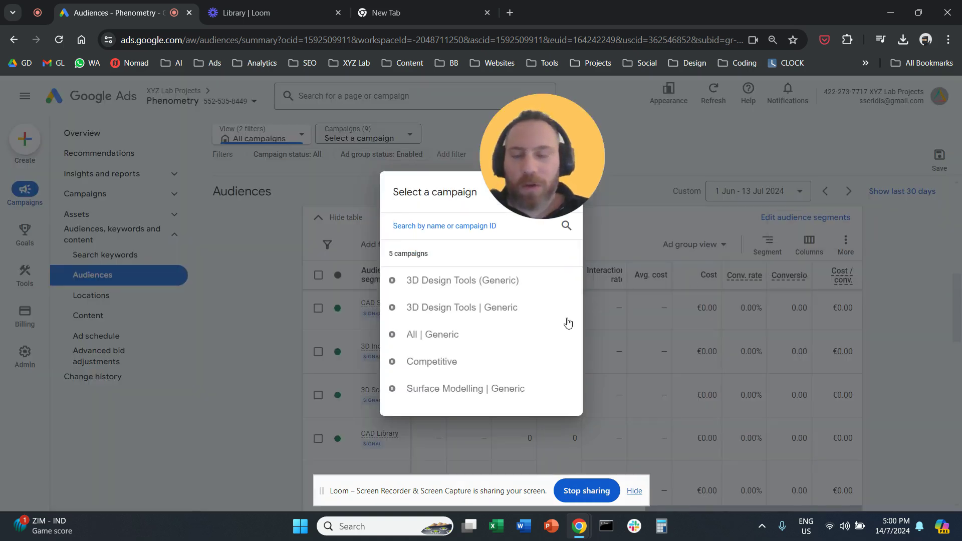
click(488, 282)
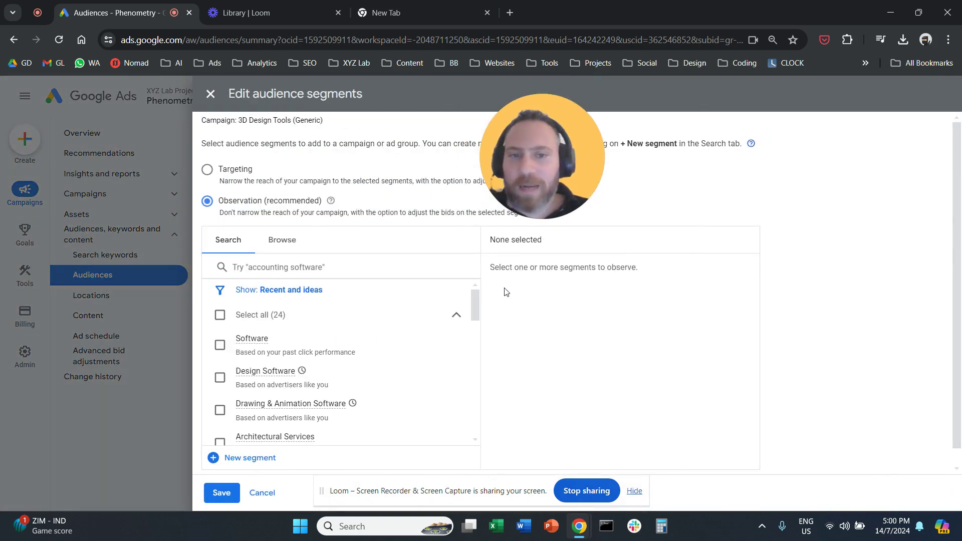
click(202, 99)
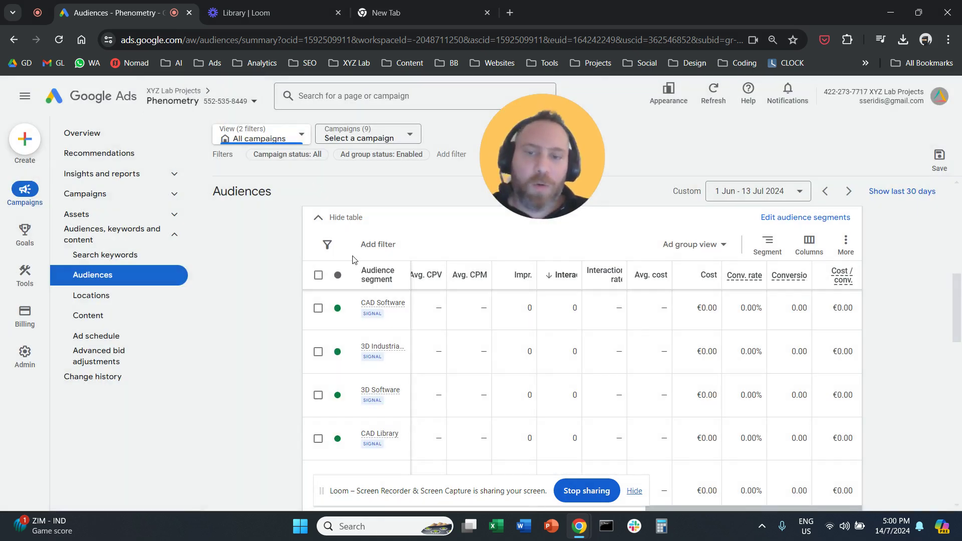
click(325, 223)
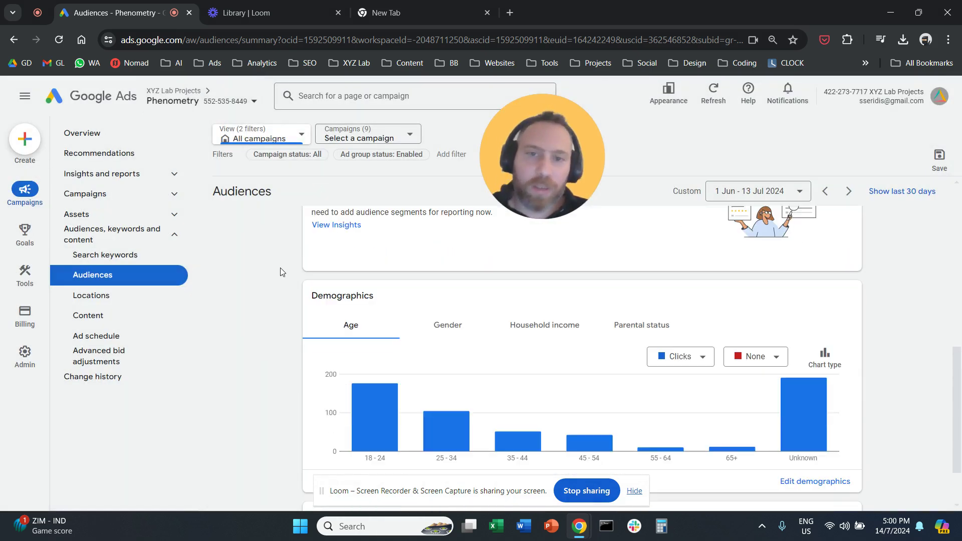
scroll(280, 272, up, 2)
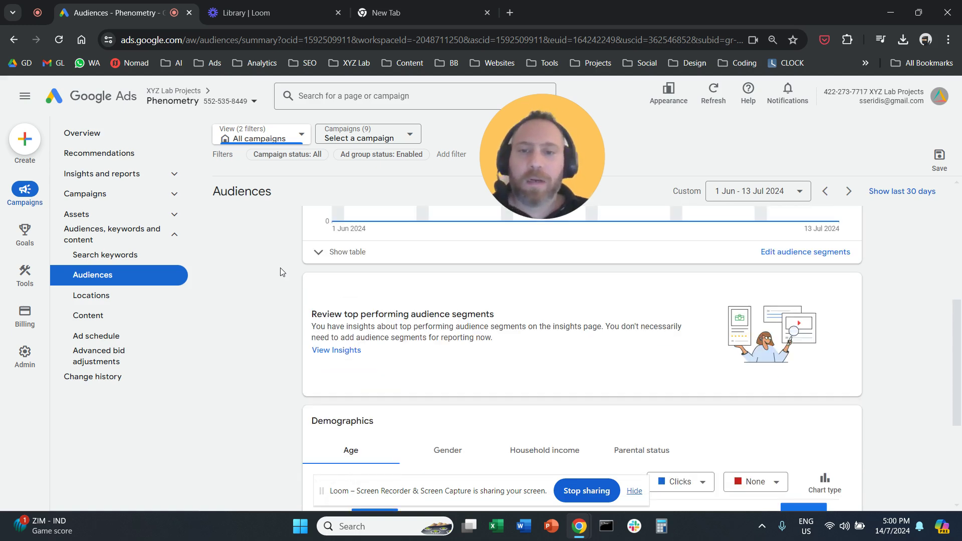
scroll(281, 272, down, 2)
scroll(280, 273, down, 1)
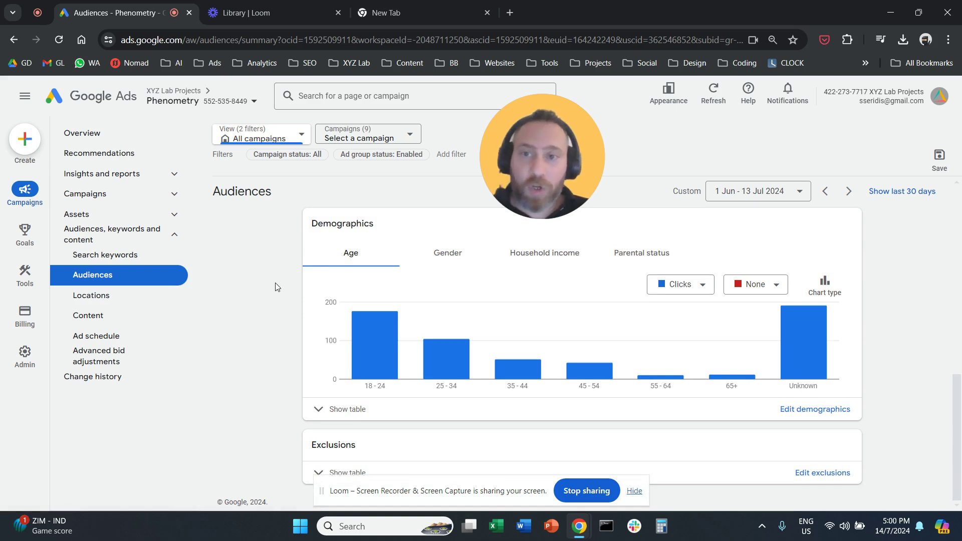
- Show the Exclusions table, which lists no audience segment exclusions
click(322, 470)
scroll(277, 392, down, 1)
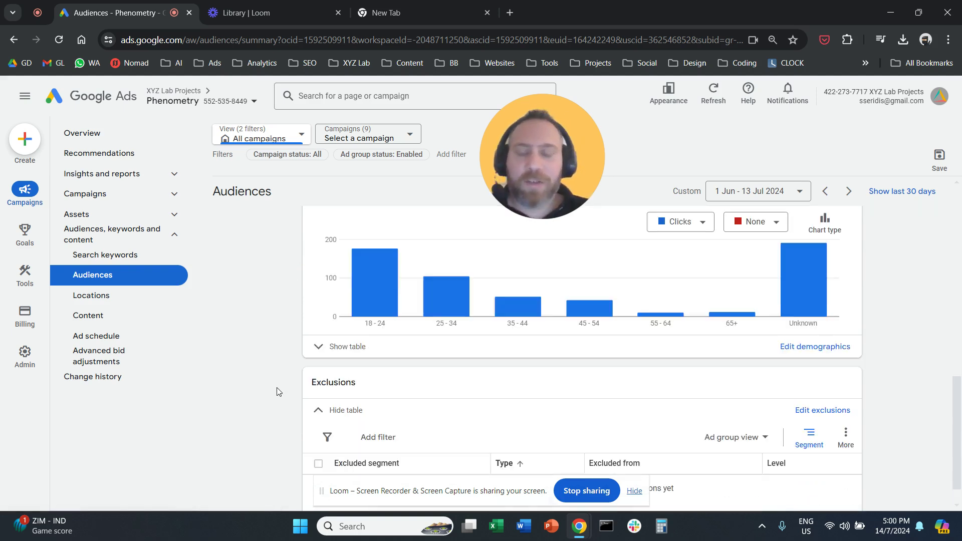
scroll(278, 391, down, 1)
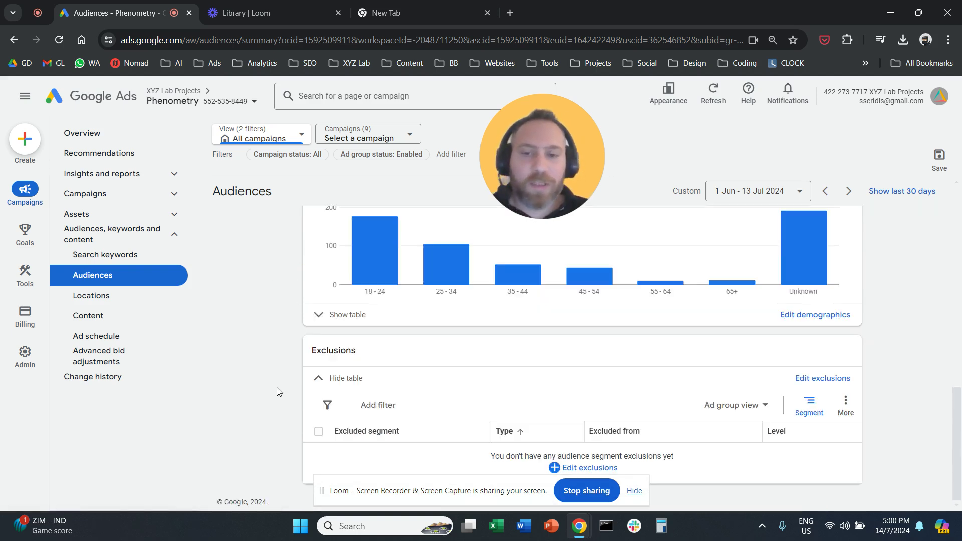
click(814, 382)
click(859, 401)
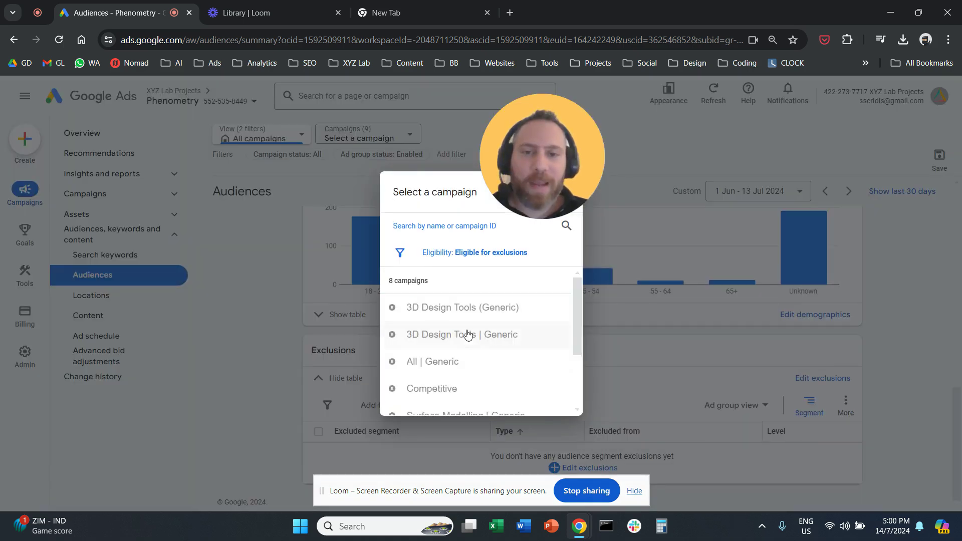
click(467, 312)
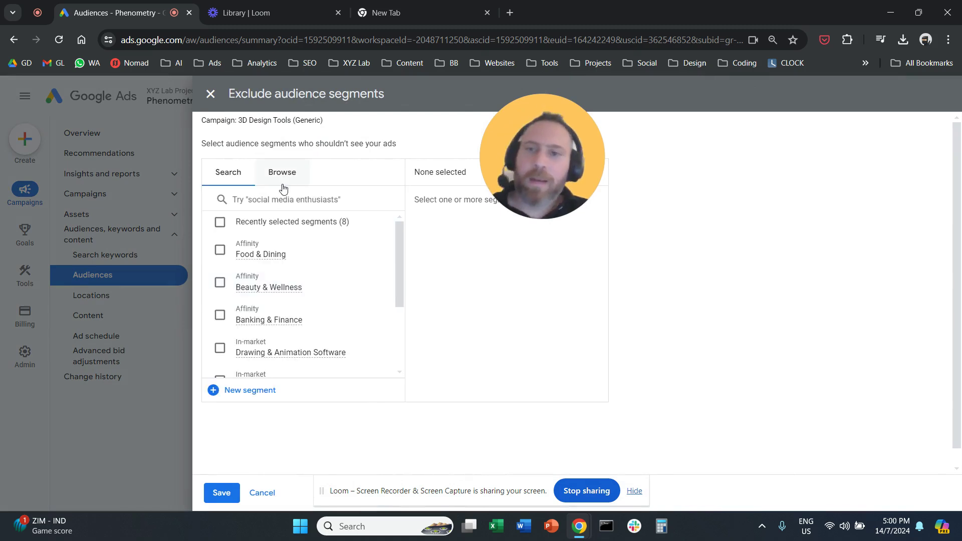
click(281, 182)
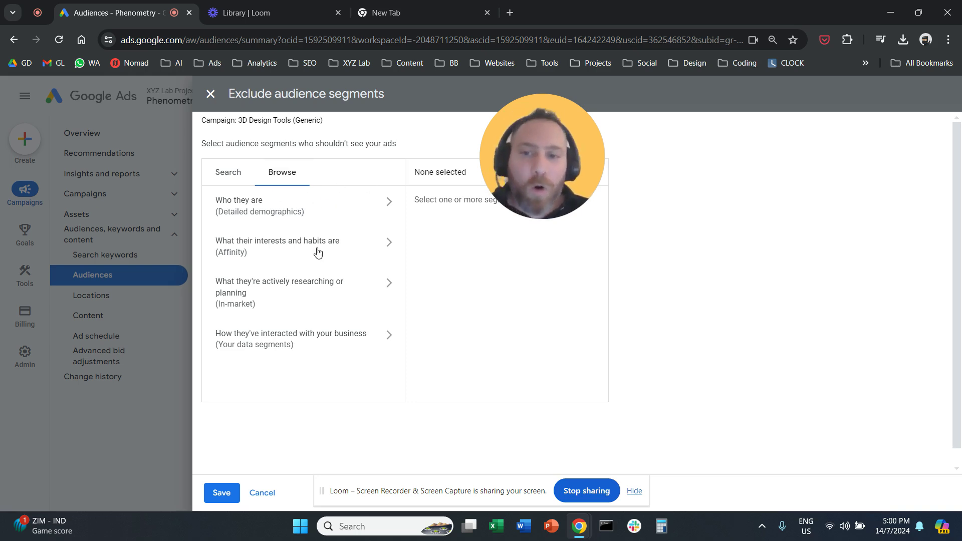
click(345, 338)
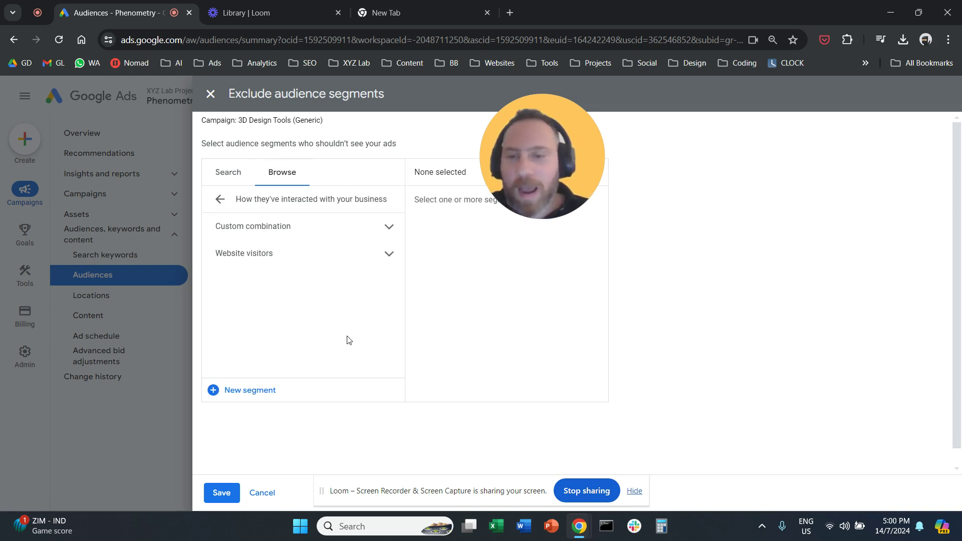
click(372, 261)
click(373, 261)
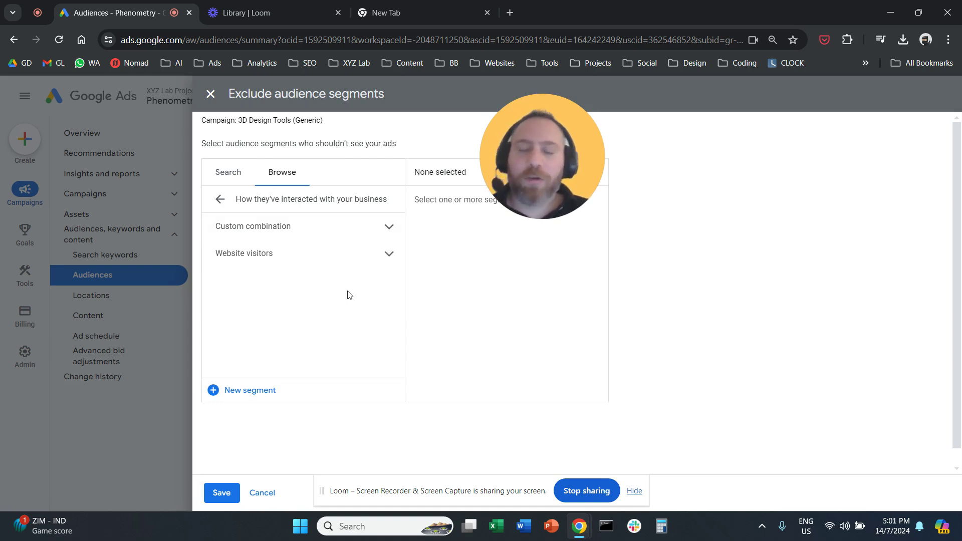
click(219, 96)
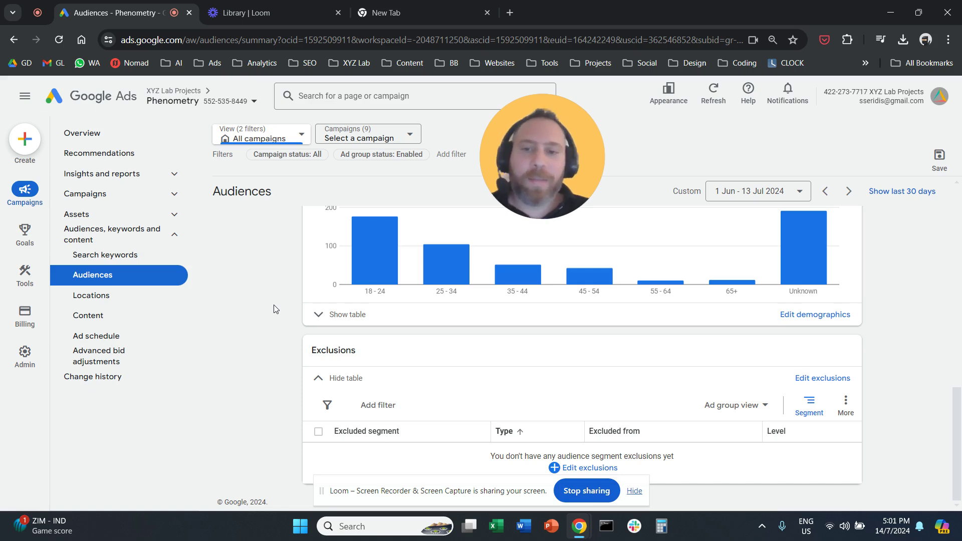
scroll(273, 310, up, 1)
scroll(271, 311, up, 2)
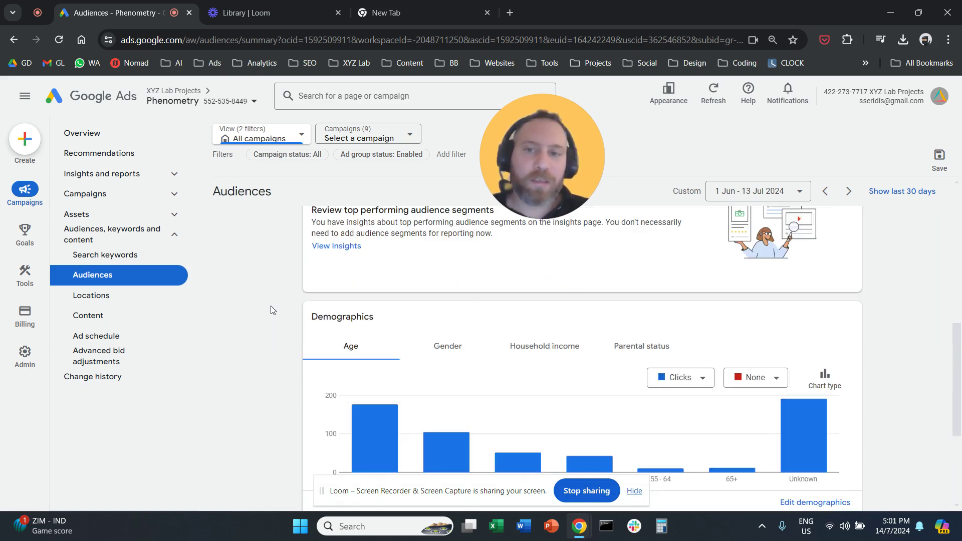
scroll(272, 311, up, 2)
scroll(272, 310, up, 1)
scroll(272, 311, up, 1)
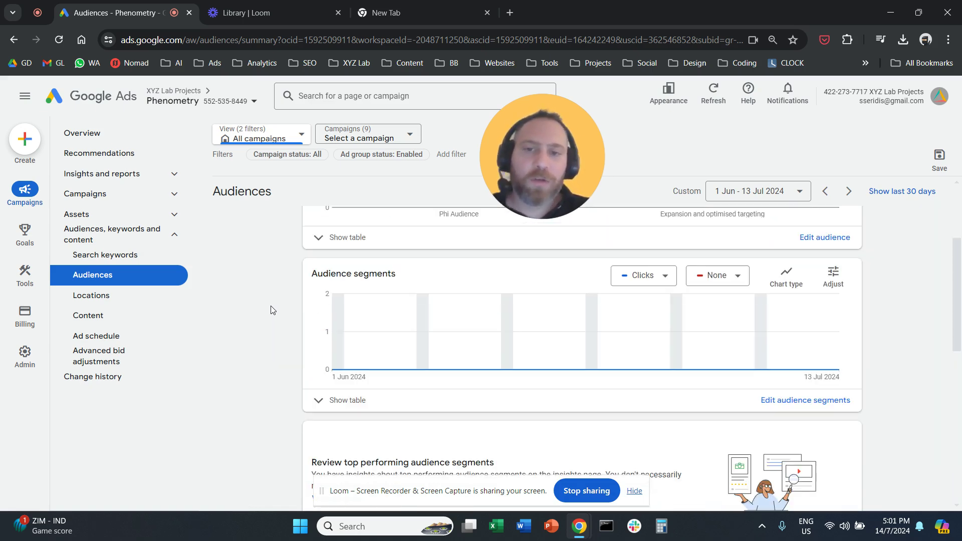